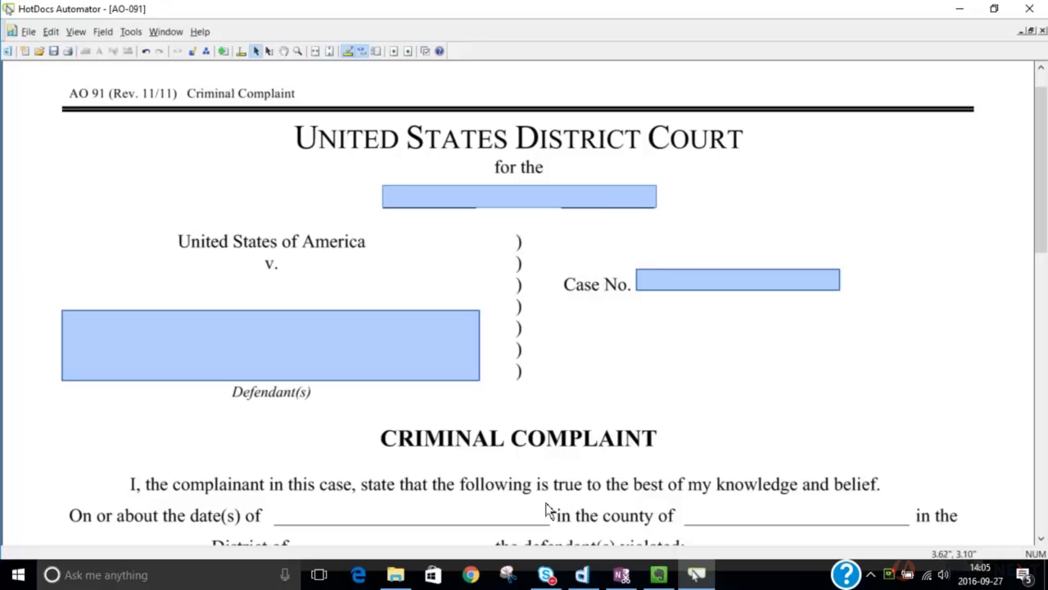
pyautogui.scroll(-5, 756, 475)
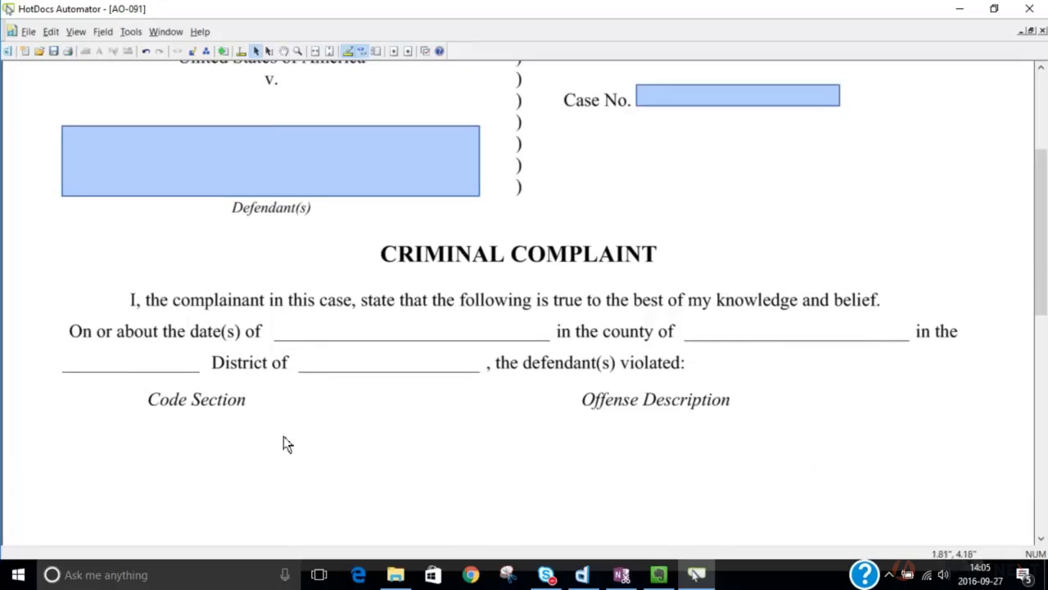
pyautogui.scroll(-2, 588, 546)
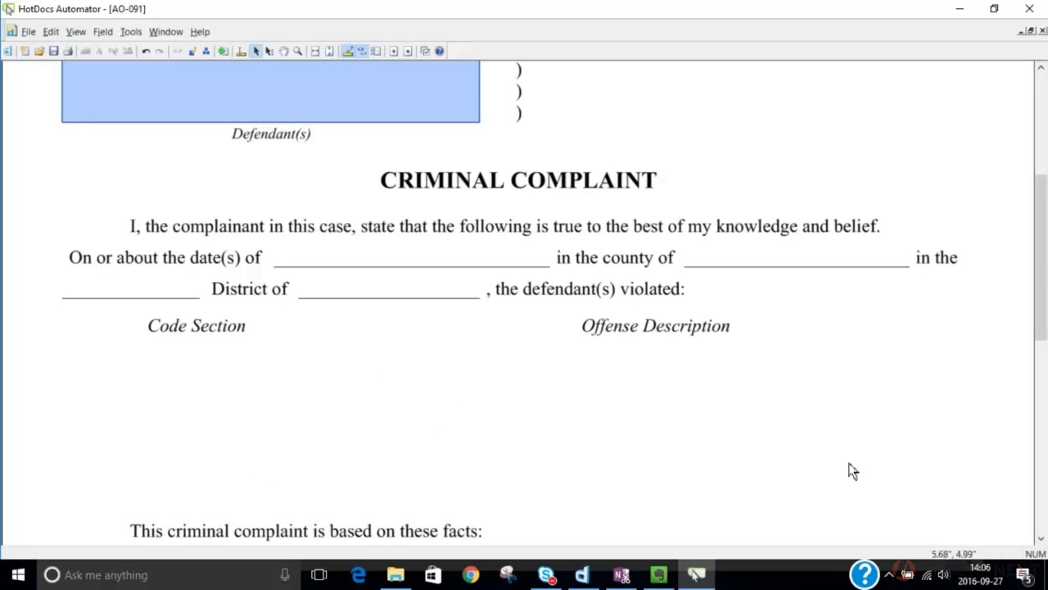
pyautogui.scroll(-1, 399, 537)
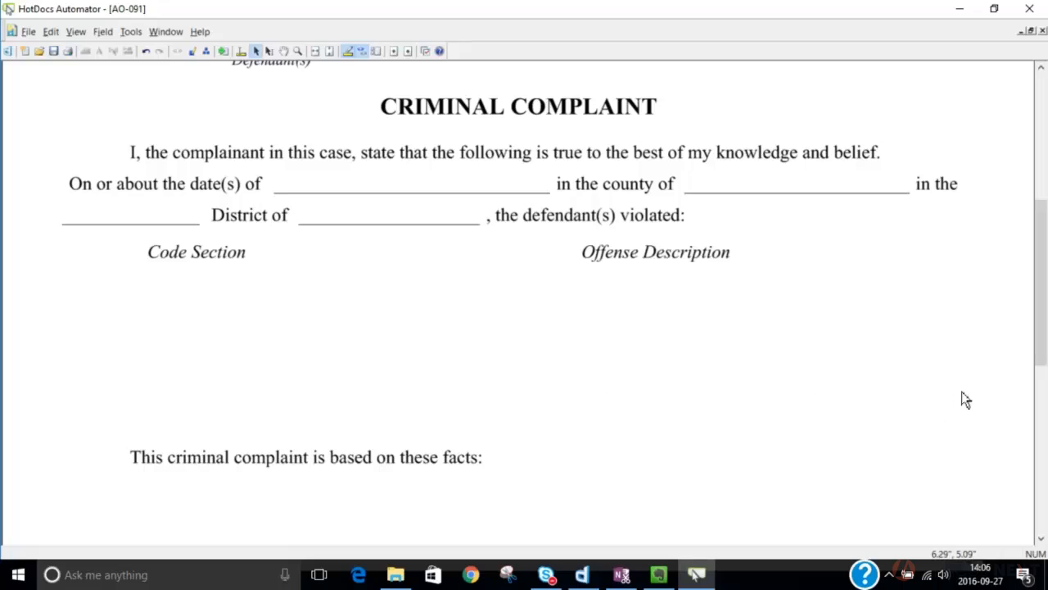
pyautogui.scroll(5, 901, 505)
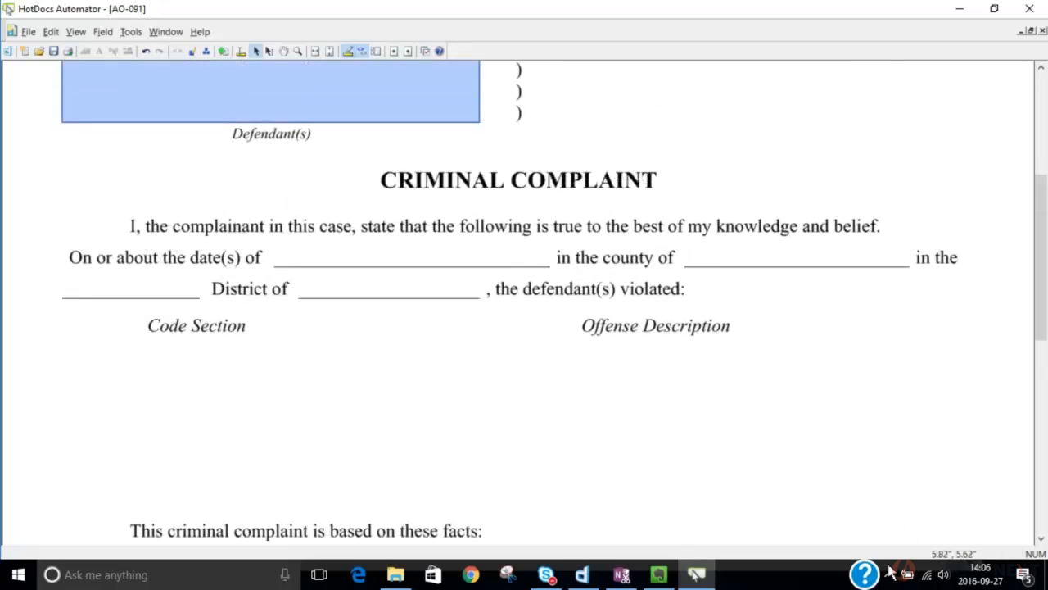
pyautogui.scroll(3, 900, 506)
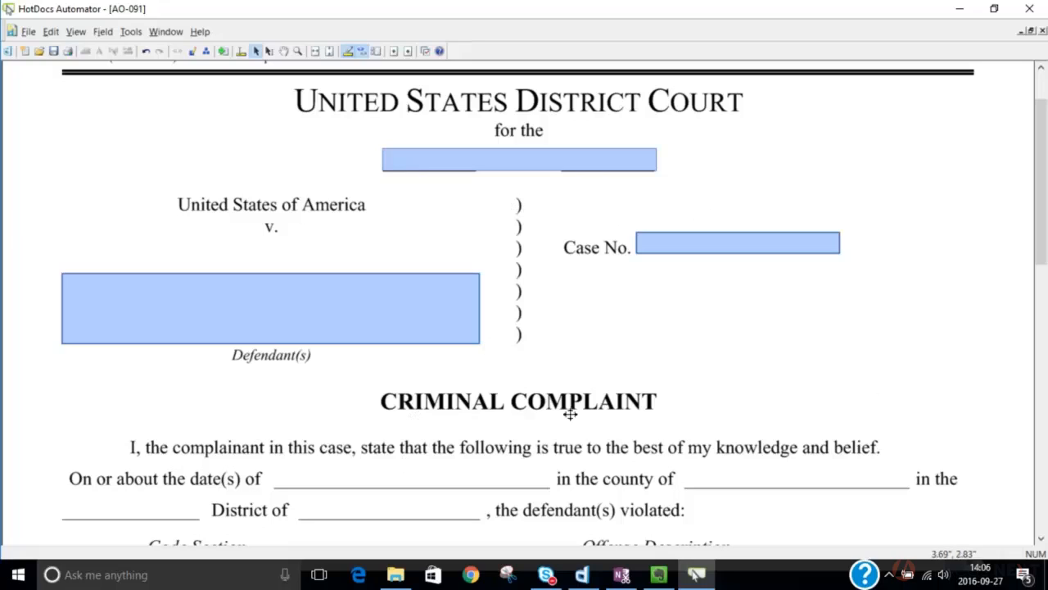
# - Select the field over the district line and hide the shaded field backgrounds to view the text beneath, restoring the shading after checking
pyautogui.click(547, 206)
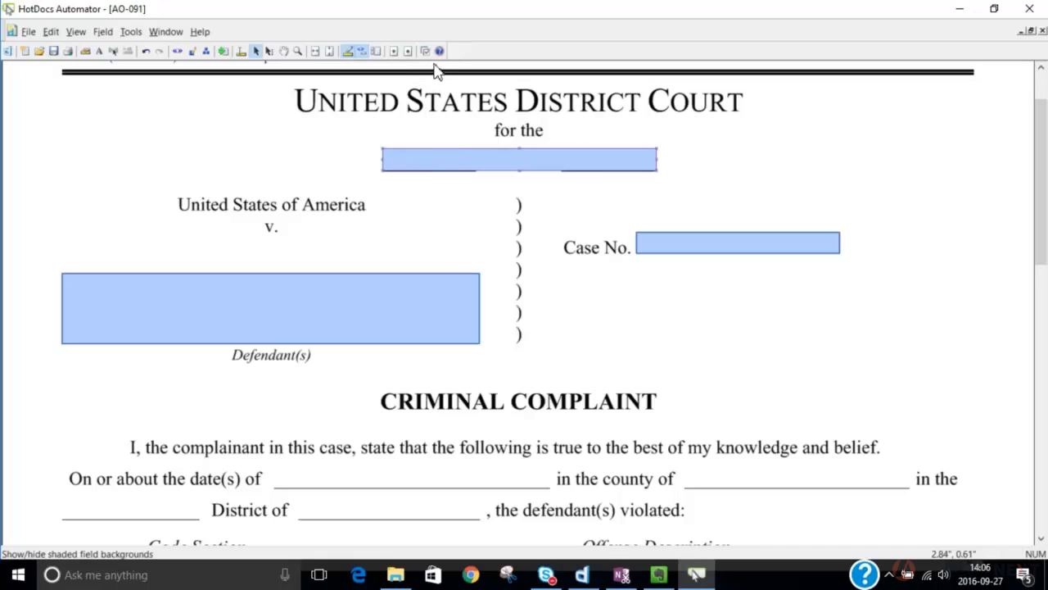
pyautogui.click(348, 51)
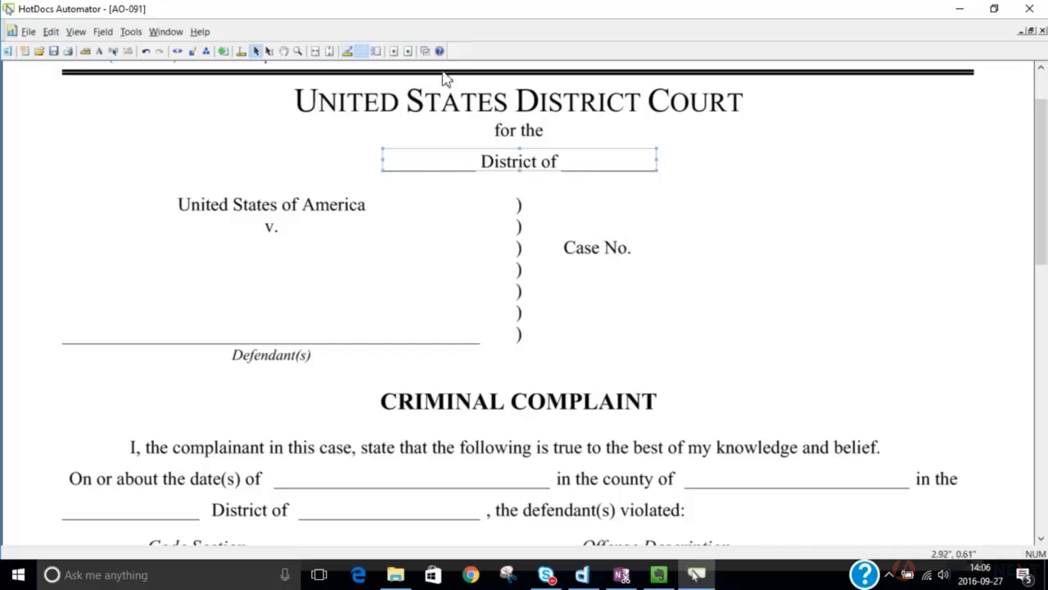
pyautogui.click(348, 52)
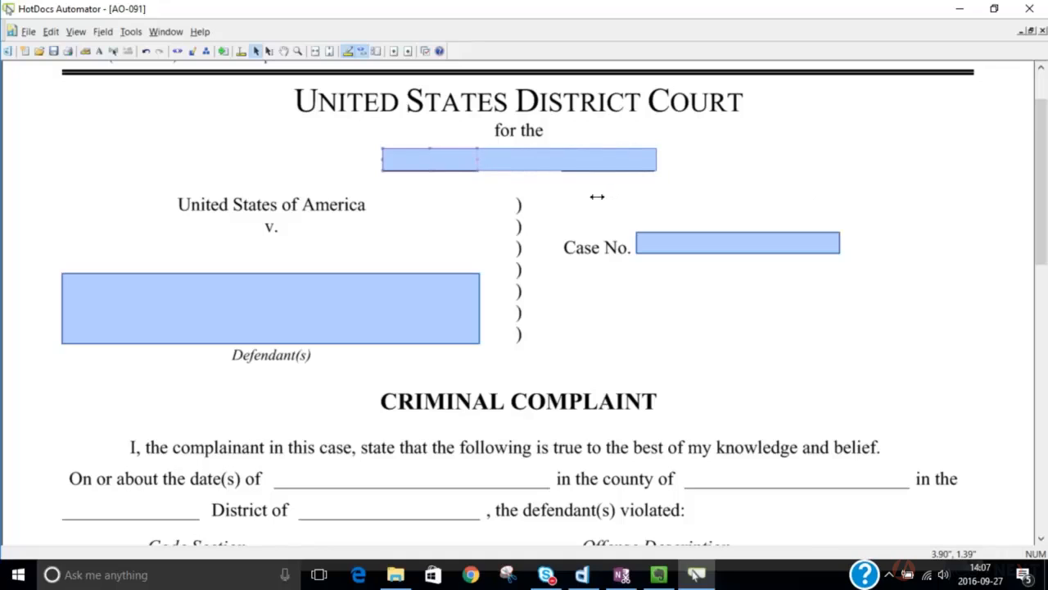
# - Shrink the selected district field so that it covers only the blank before "District of" below the court title
pyautogui.moveTo(597, 197); pyautogui.dragTo(597, 204)
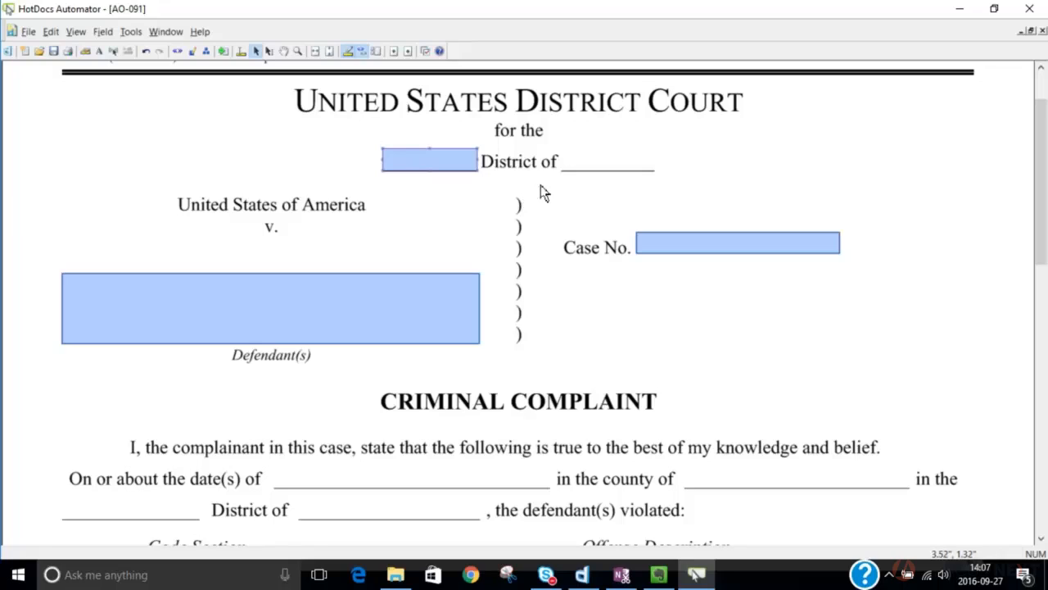
pyautogui.moveTo(539, 186); pyautogui.dragTo(541, 167)
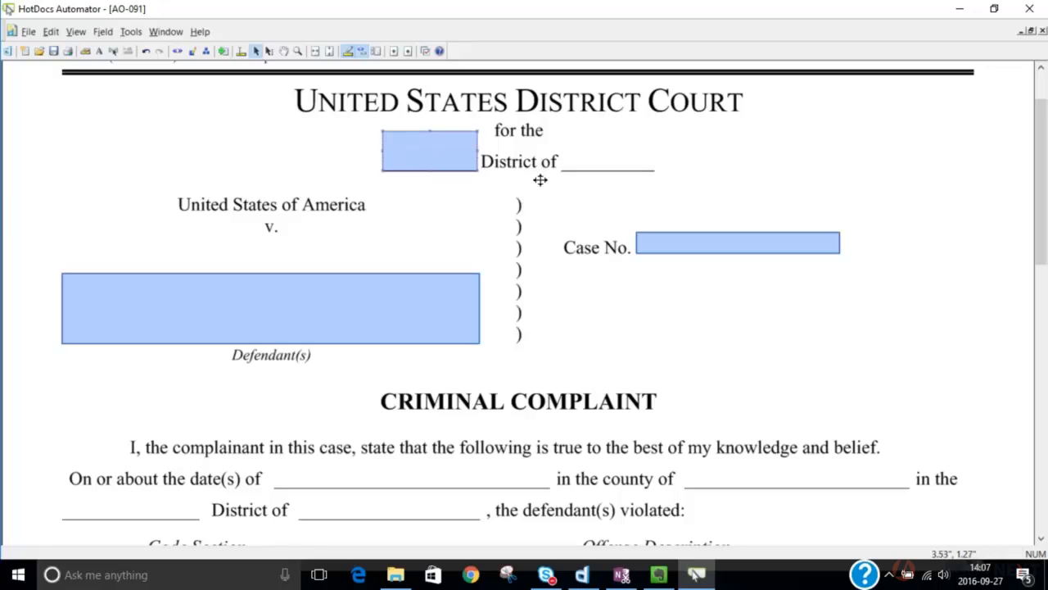
pyautogui.moveTo(479, 189); pyautogui.dragTo(407, 188)
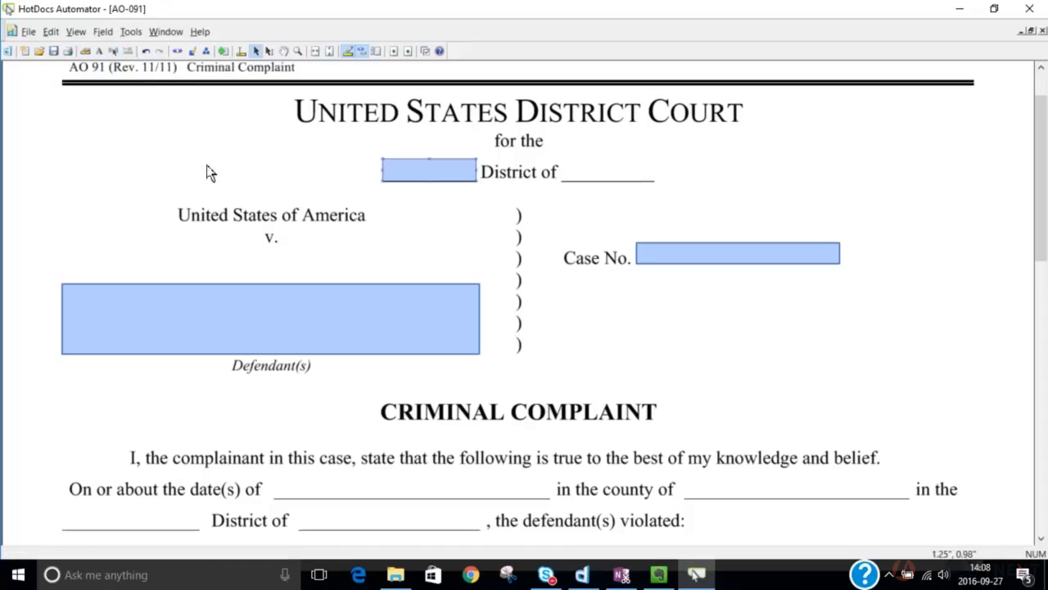
# - Add a field over the blank after "District of" below the court title and widen it beyond the end of the underline
pyautogui.click(605, 222)
pyautogui.doubleClick(758, 213)
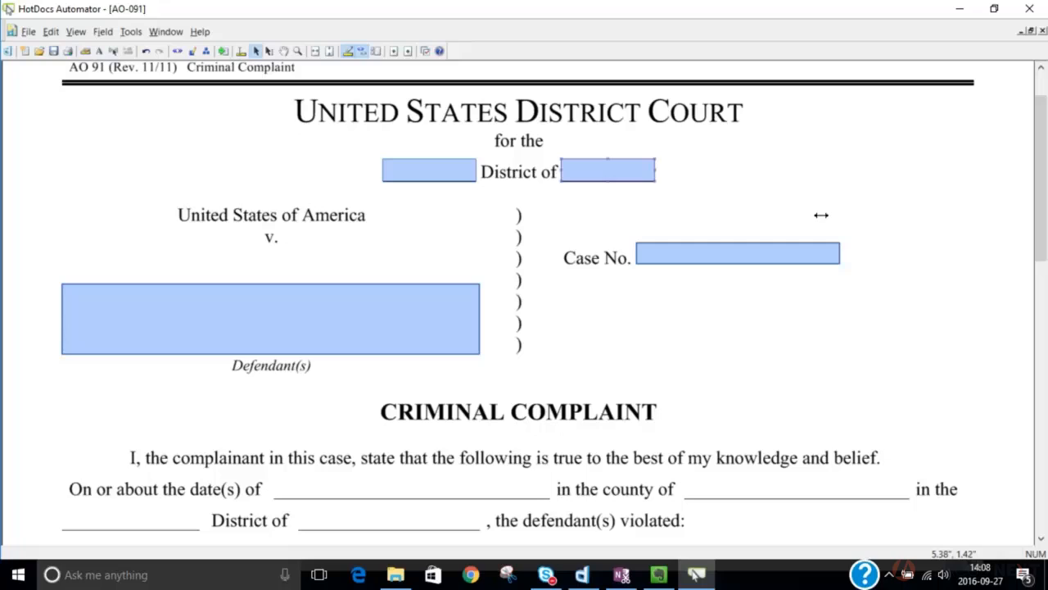
pyautogui.moveTo(821, 213); pyautogui.dragTo(906, 220)
pyautogui.click(961, 238)
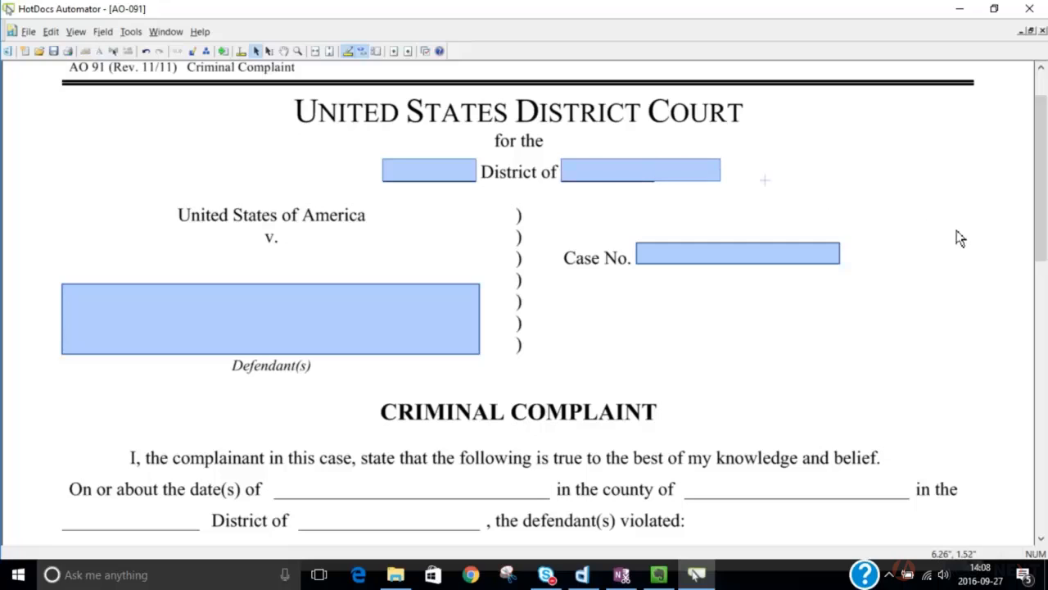
# - Create a wide single-line field beneath the "Code Section" heading and place a copy of it beneath the "Offense Description" heading
pyautogui.scroll(-3, 447, 302)
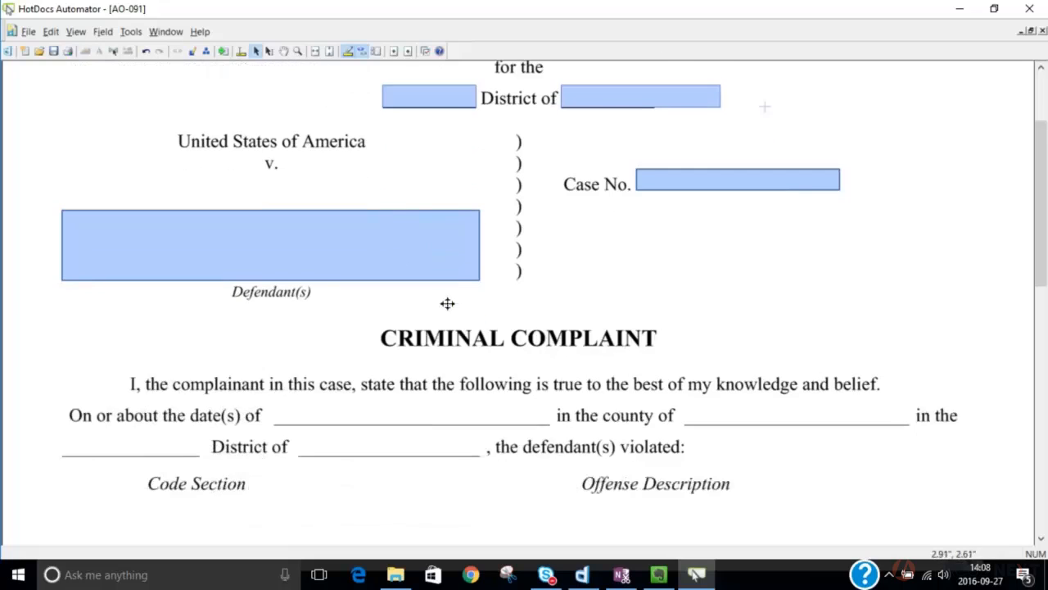
pyautogui.scroll(-8, 467, 308)
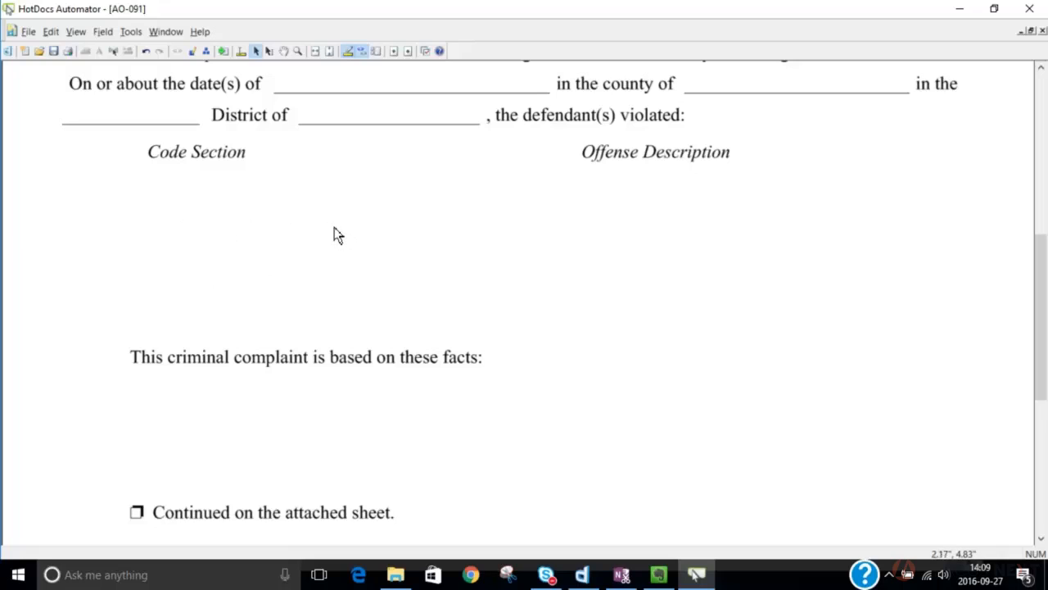
pyautogui.click(204, 229)
pyautogui.moveTo(244, 220); pyautogui.dragTo(318, 229)
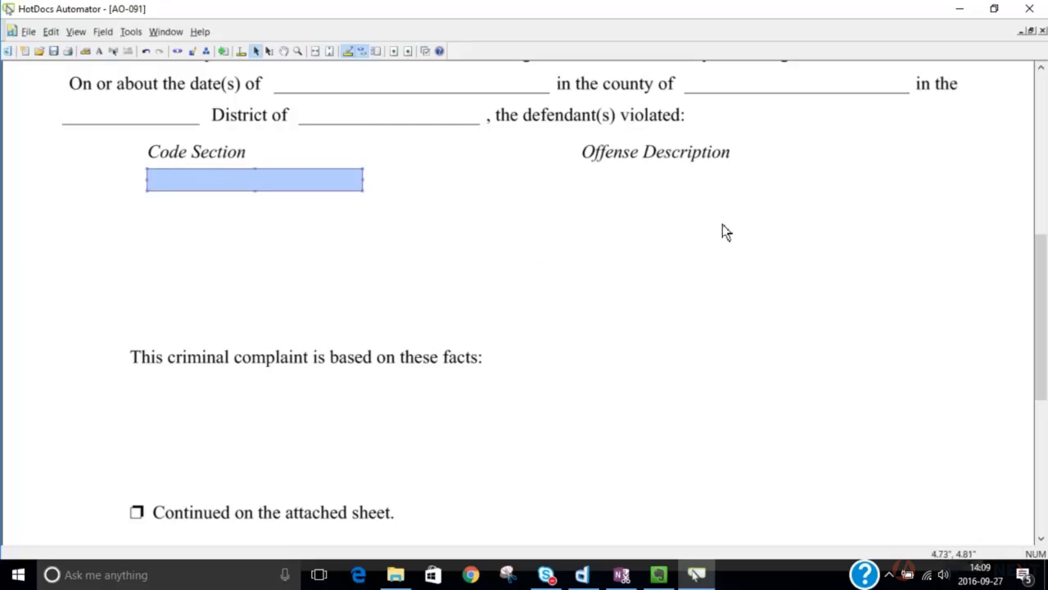
pyautogui.hotkey('ctrl', 'v')
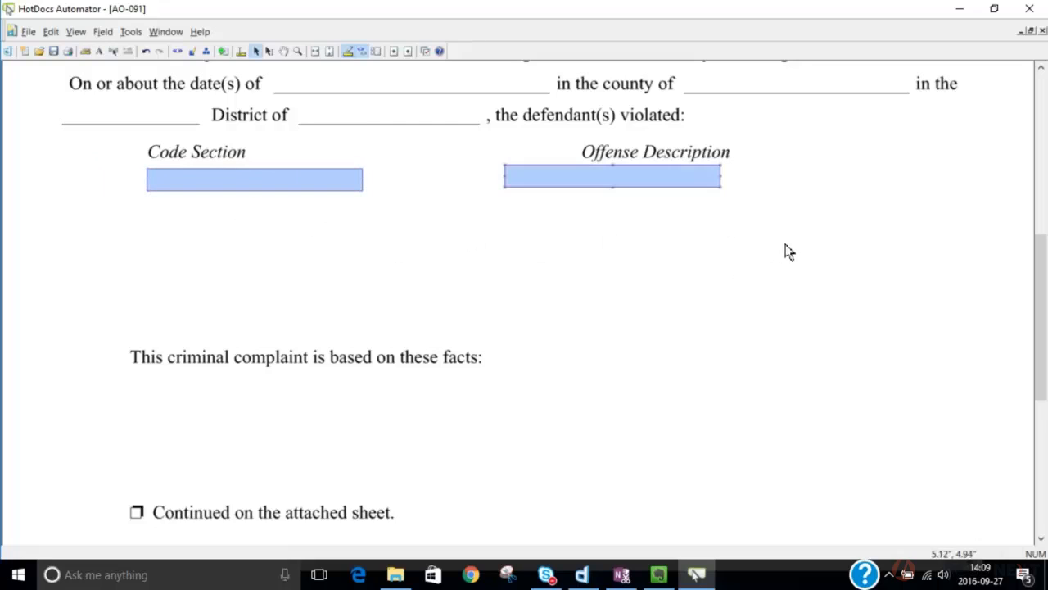
pyautogui.moveTo(738, 221); pyautogui.dragTo(832, 221)
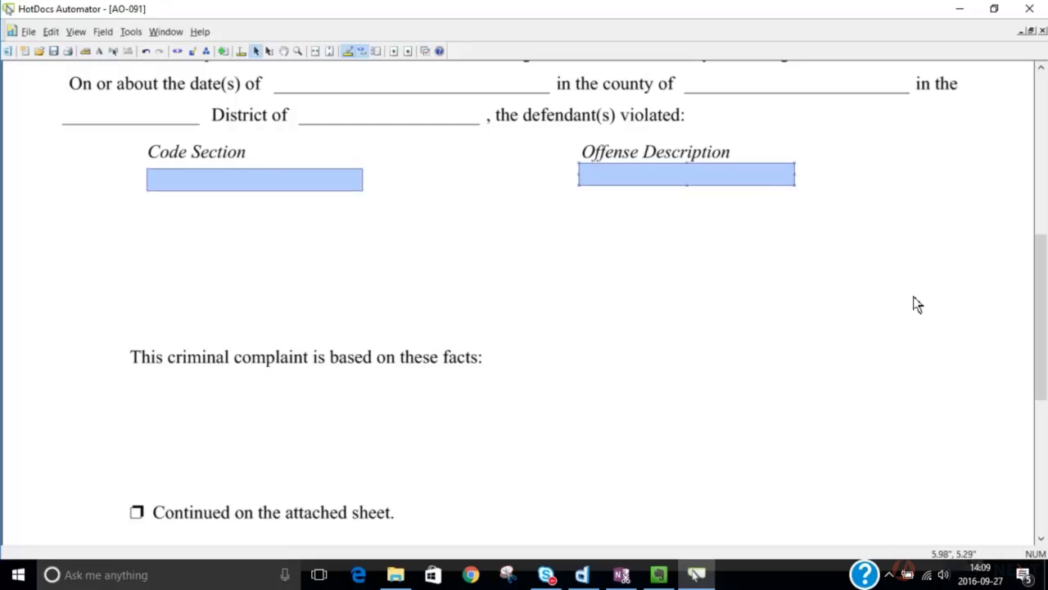
# - Align the Offense Description field with the Code Section field, using Like First for vertical position, width and height, with No Change horizontally
pyautogui.click(303, 237)
pyautogui.rightClick(776, 219)
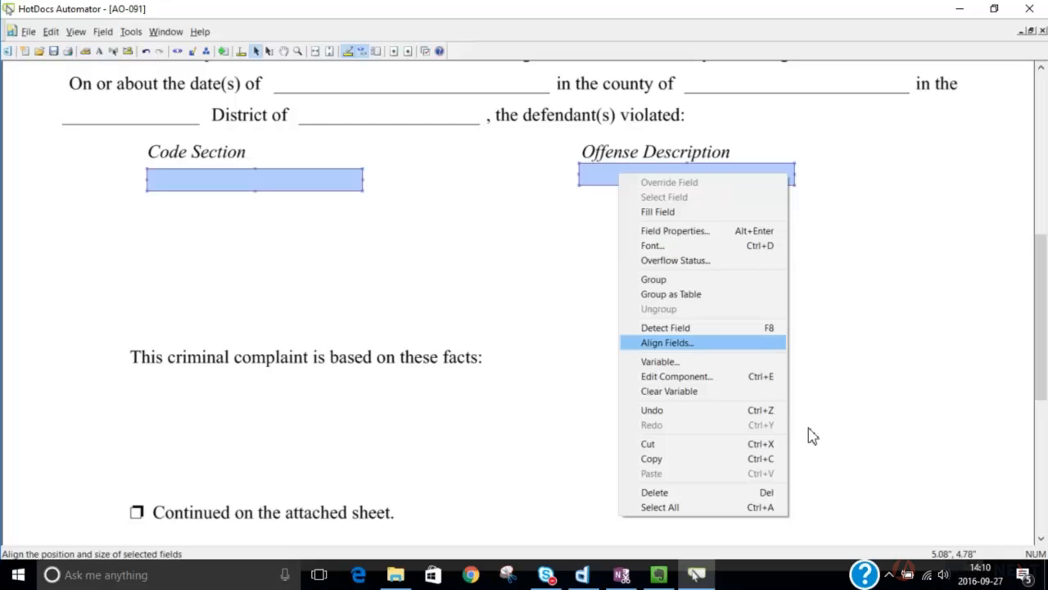
pyautogui.press('Return')
pyautogui.moveTo(610, 245); pyautogui.dragTo(556, 270)
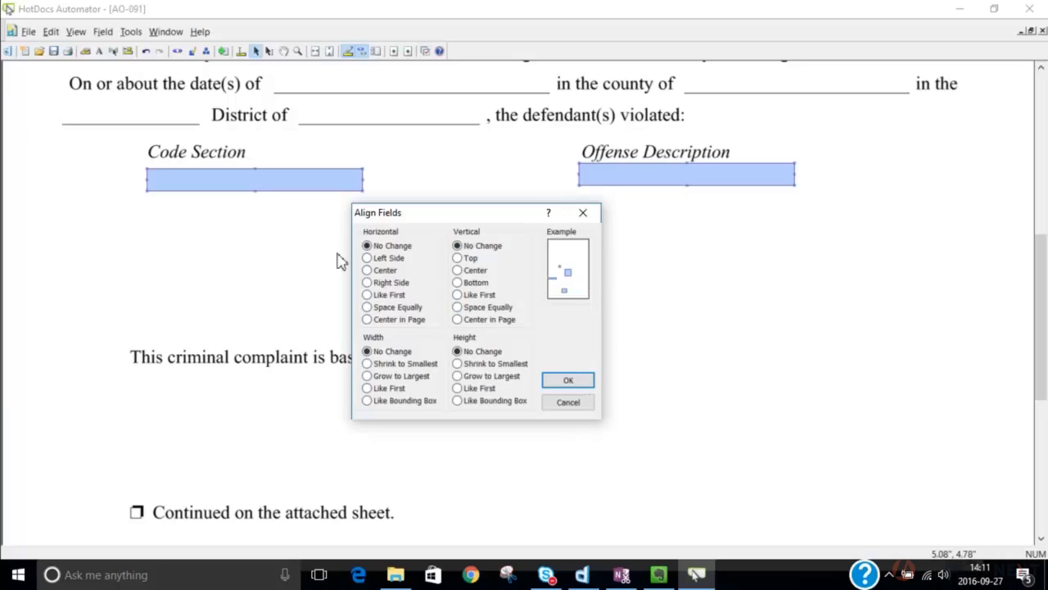
pyautogui.click(367, 294)
pyautogui.click(367, 246)
pyautogui.click(367, 389)
pyautogui.click(460, 389)
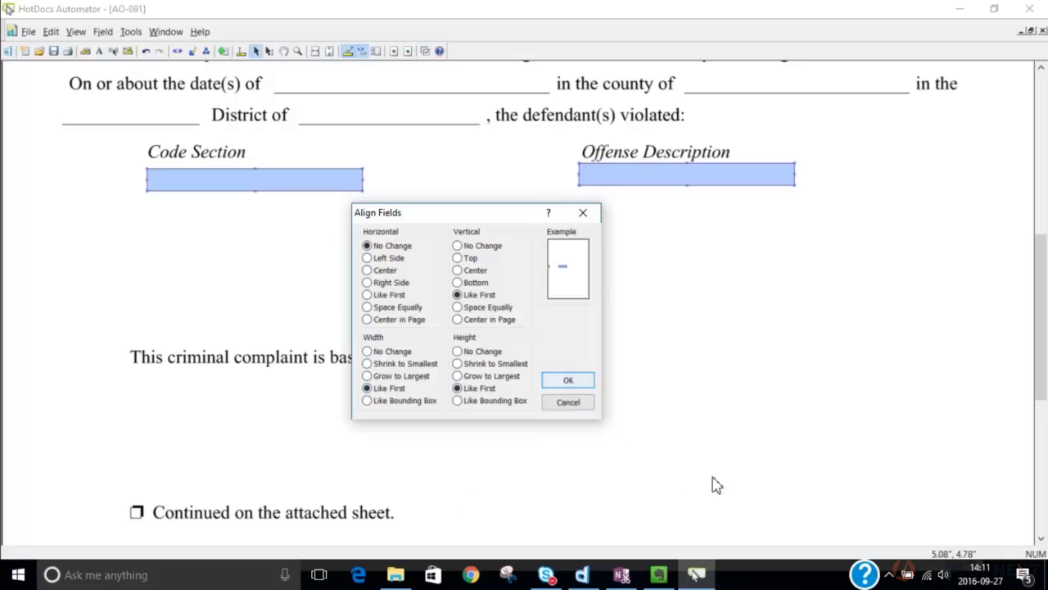
pyautogui.press('Return')
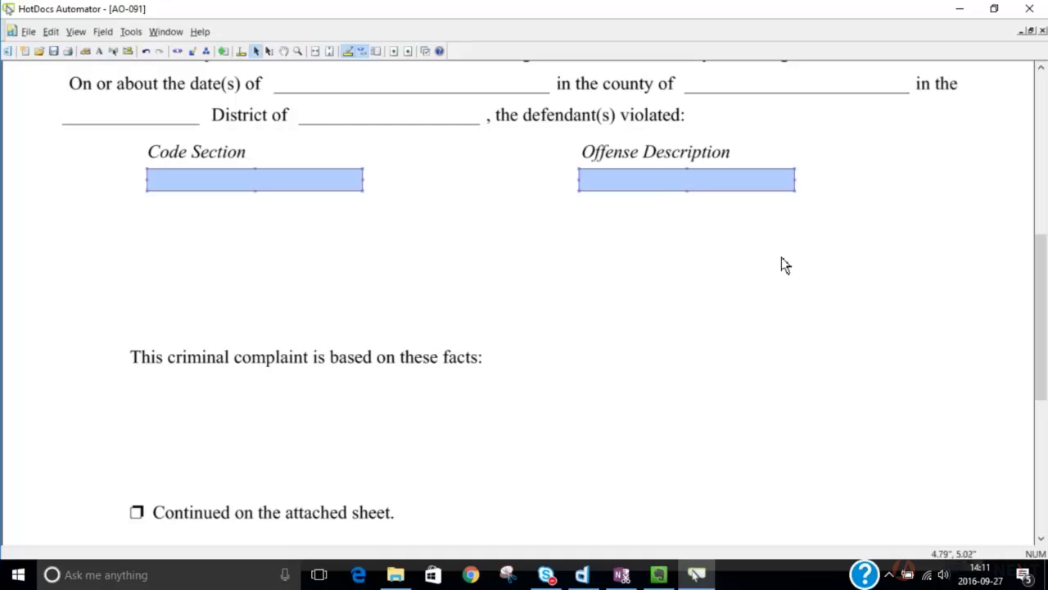
pyautogui.click(588, 276)
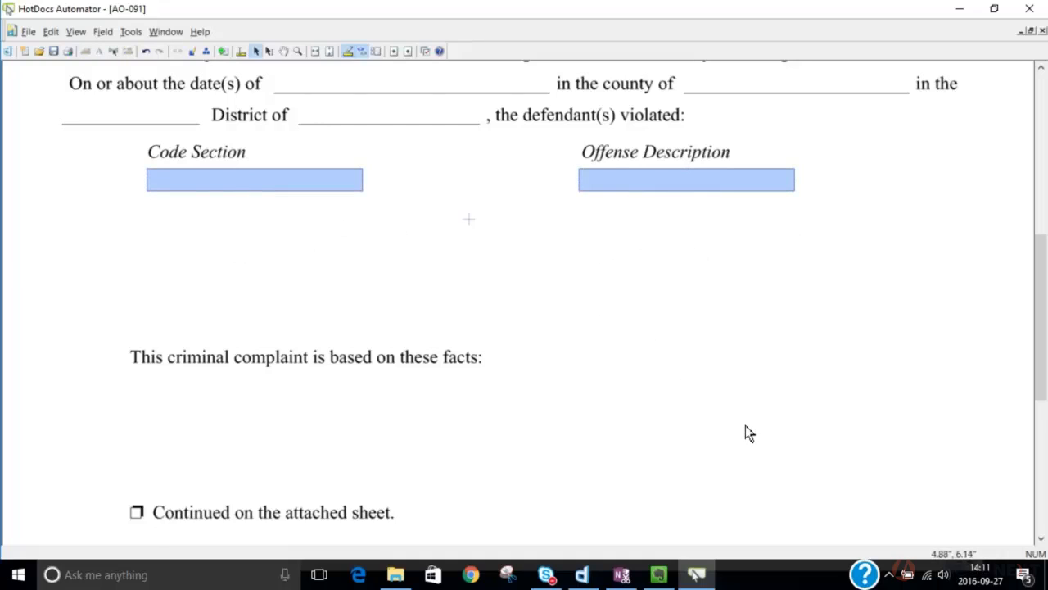
pyautogui.scroll(5, 746, 433)
pyautogui.scroll(3, 586, 472)
pyautogui.scroll(4, 586, 472)
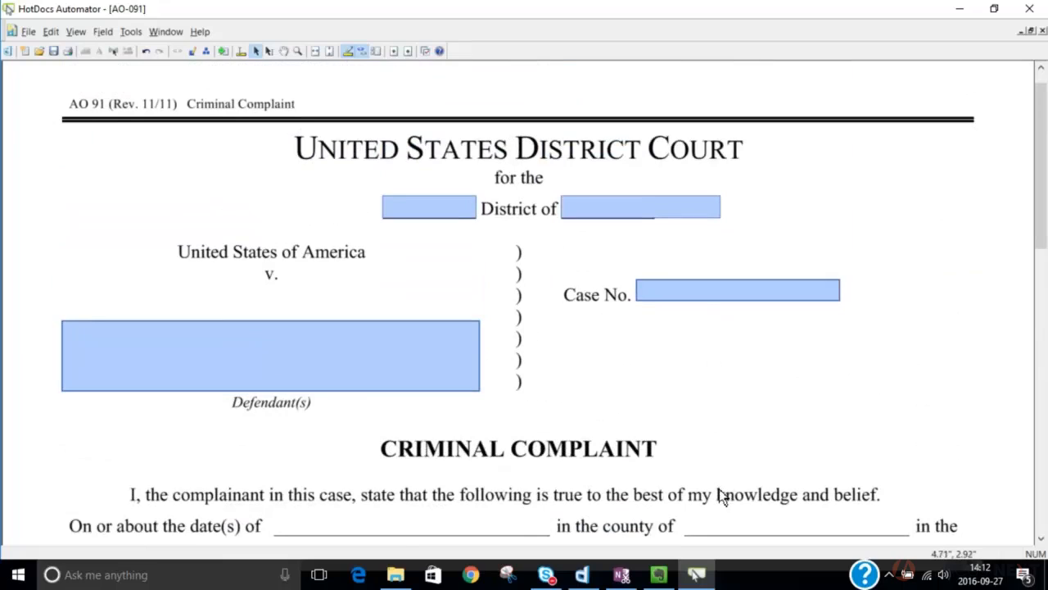
pyautogui.scroll(-4, 720, 487)
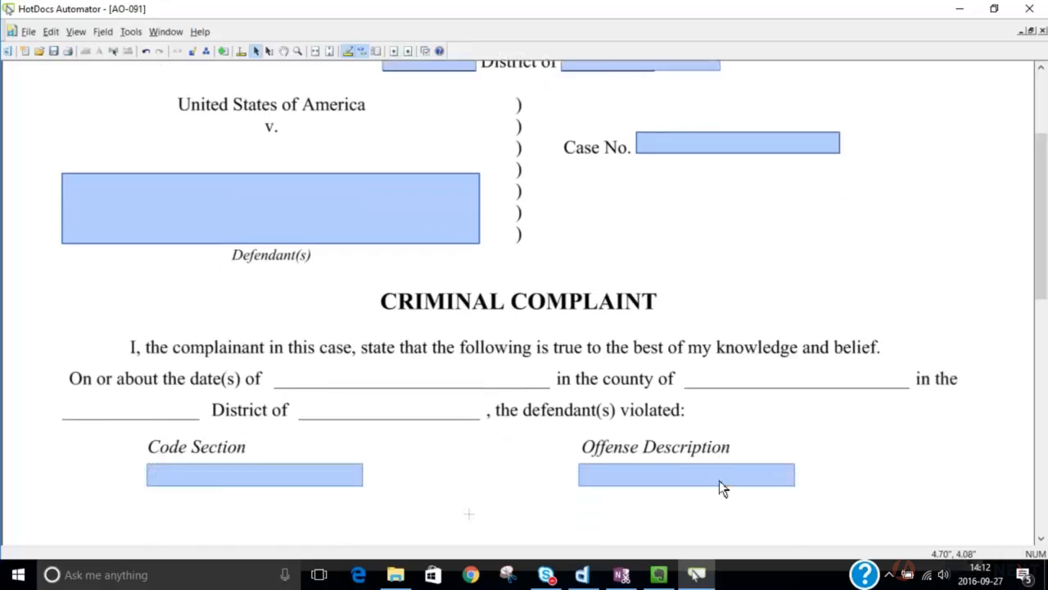
pyautogui.scroll(-1, 719, 484)
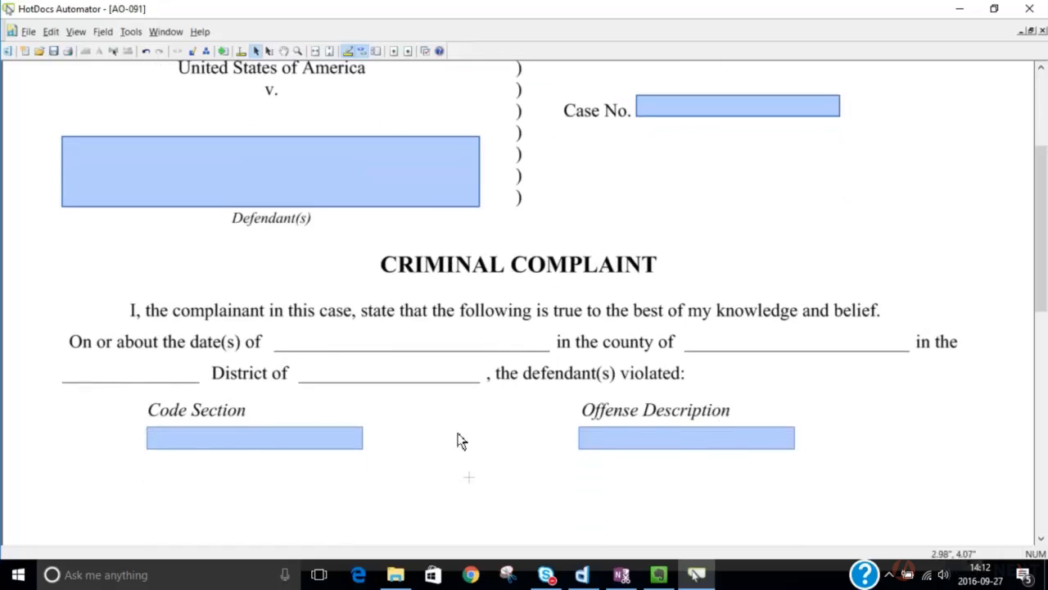